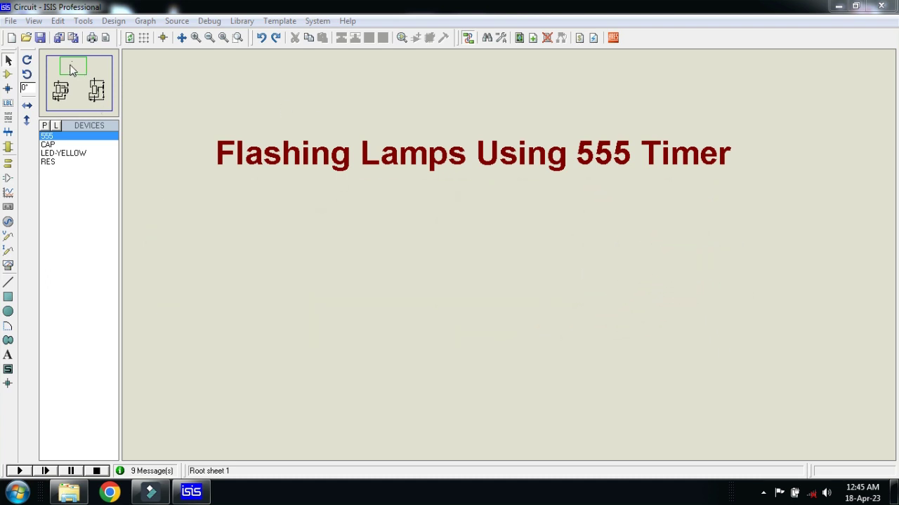
Zoom in to frame the whole first 555 circuit: U1, R1–R3, C1, LED and ground.
{"action": "left_click", "coordinate": [61, 88]}
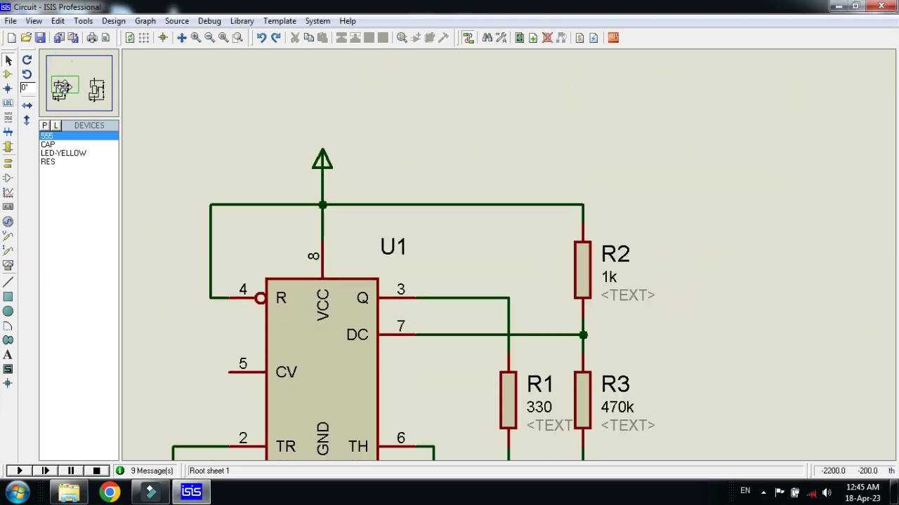
{"action": "scroll", "coordinate": [237, 138], "scroll_direction": "down", "scroll_amount": 1}
{"action": "left_click", "coordinate": [237, 37]}
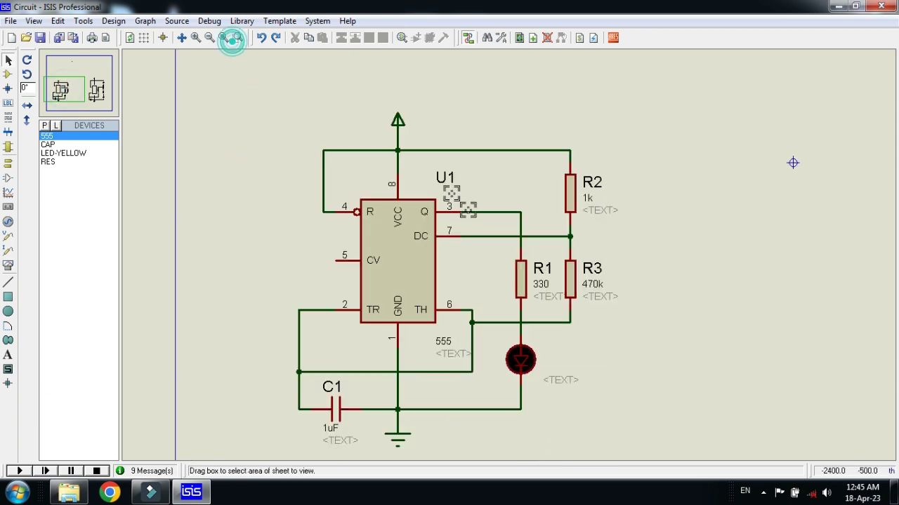
{"action": "left_click_drag", "start_coordinate": [298, 112], "coordinate": [596, 454]}
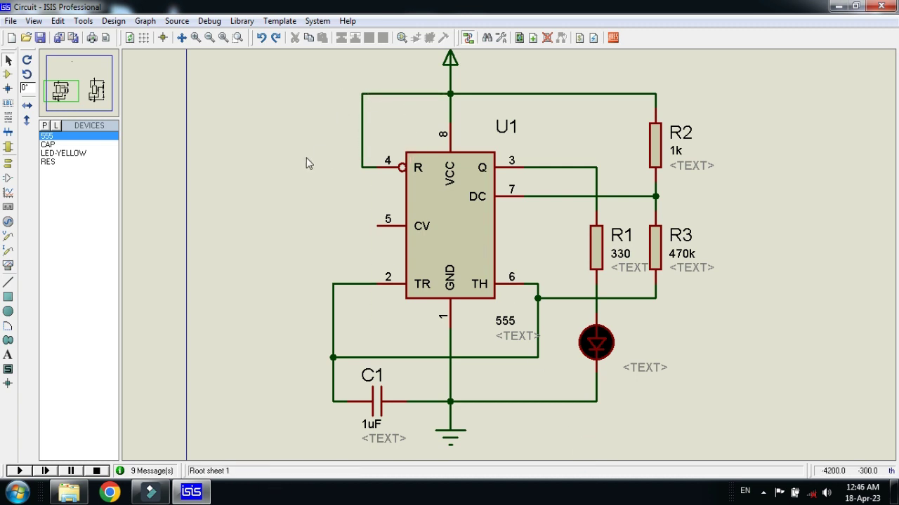
Select and deselect the 555 chip U1, then return to Component Mode.
{"action": "left_click", "coordinate": [436, 209]}
{"action": "left_click", "coordinate": [314, 207]}
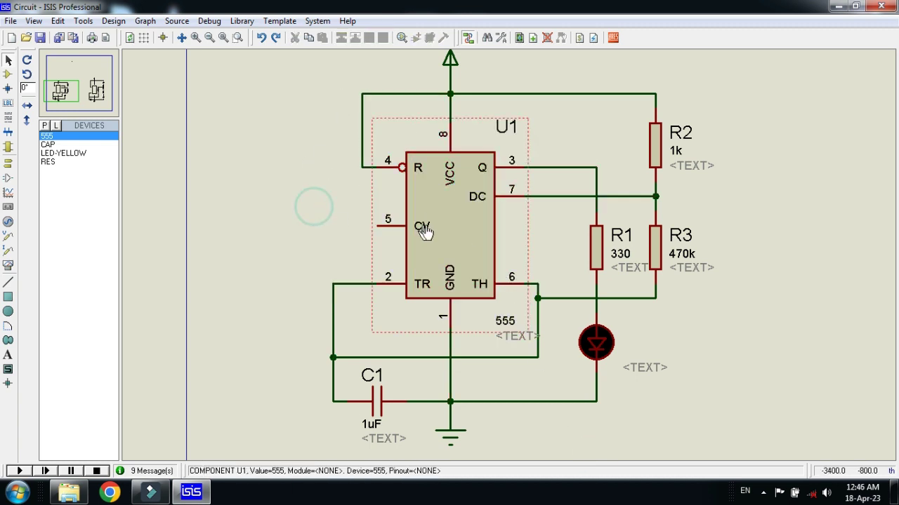
{"action": "left_click", "coordinate": [8, 74]}
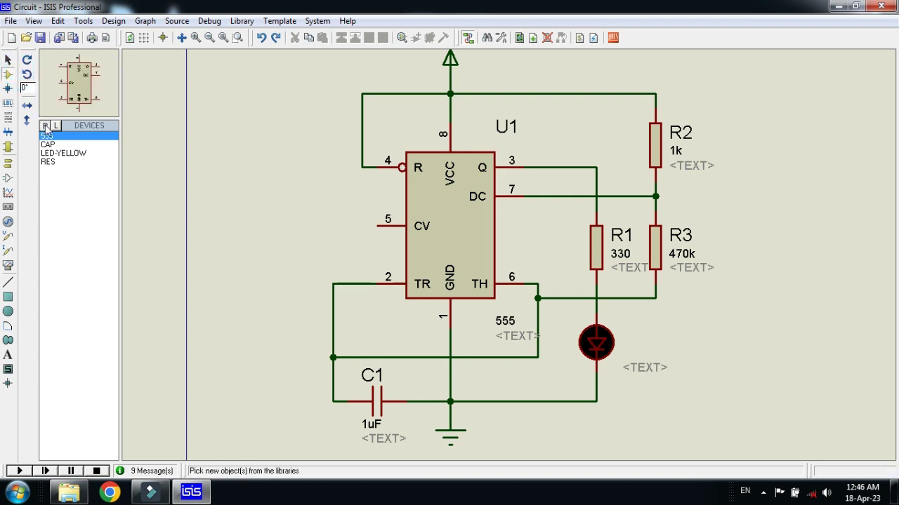
{"action": "left_click", "coordinate": [43, 125]}
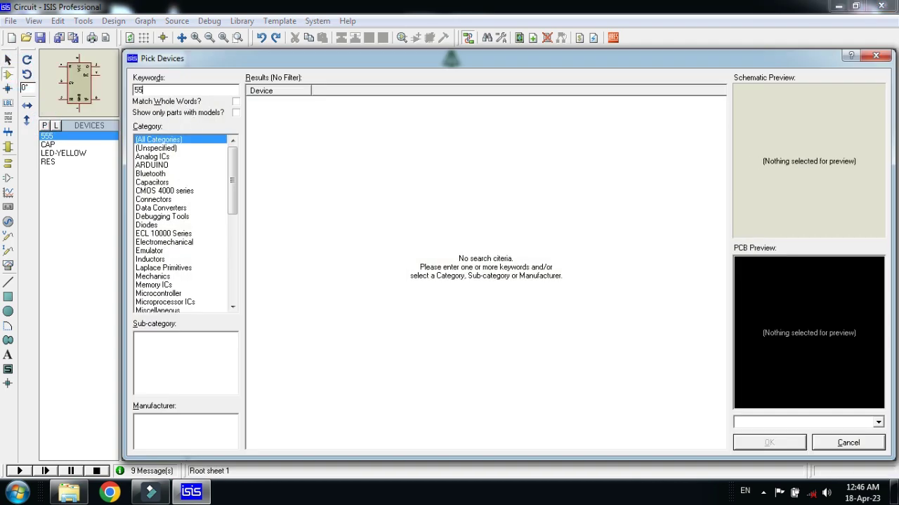
{"action": "type", "text": "555"}
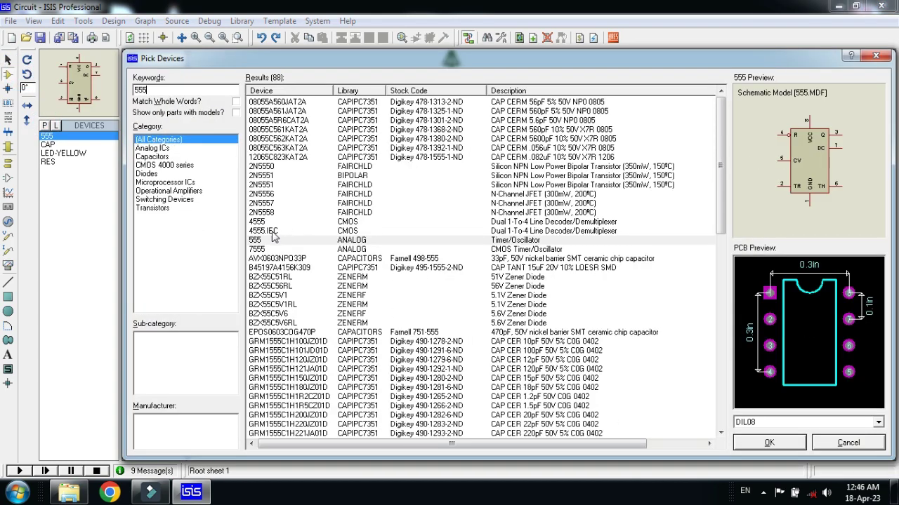
{"action": "left_click", "coordinate": [875, 56]}
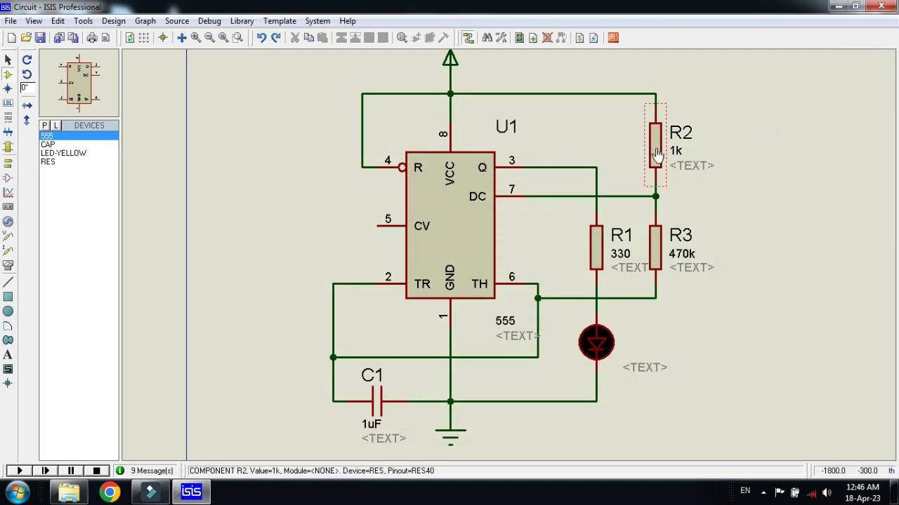
{"action": "left_click", "coordinate": [44, 127]}
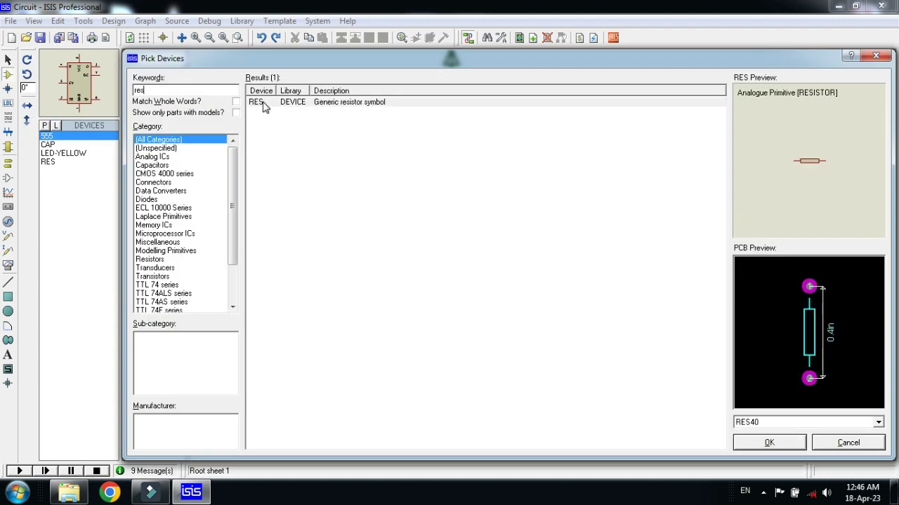
{"action": "left_click", "coordinate": [263, 103]}
{"action": "left_click", "coordinate": [179, 94]}
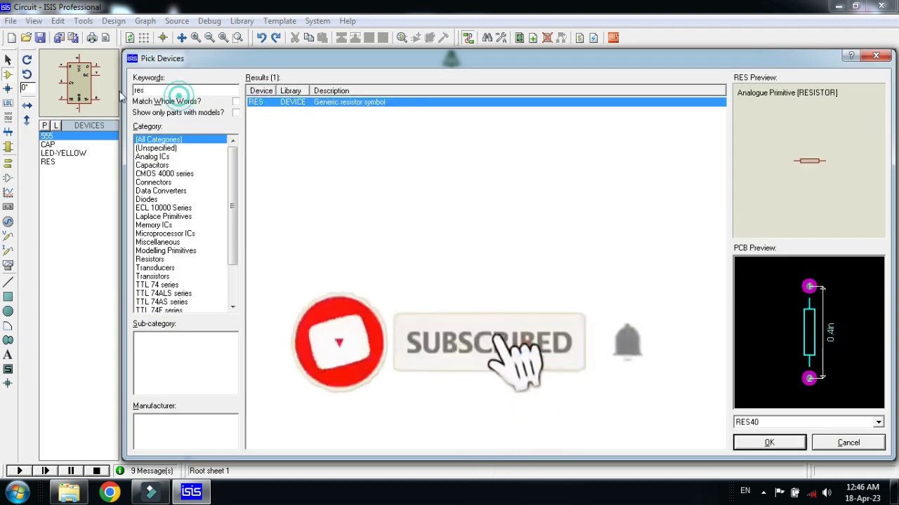
{"action": "key", "text": "BackSpace"}
{"action": "key", "text": "BackSpace"}
{"action": "key", "text": "BackSpace"}
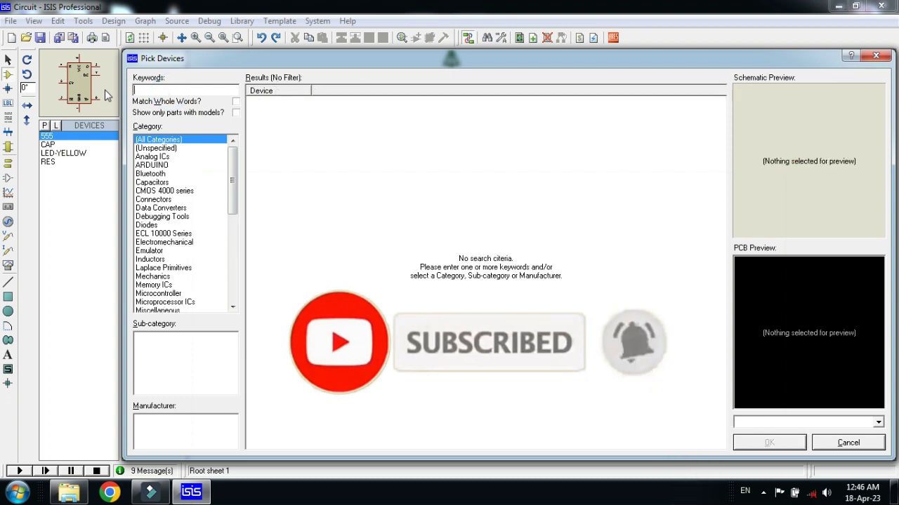
{"action": "type", "text": "cap"}
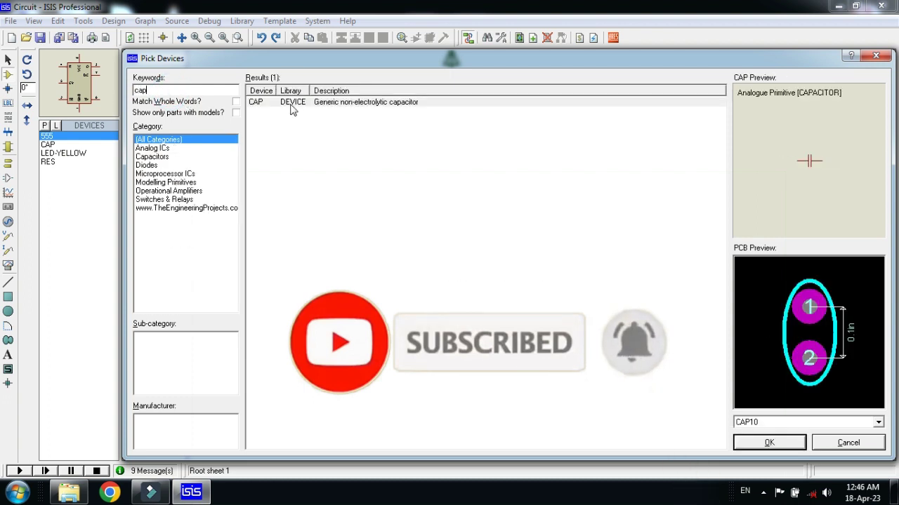
{"action": "left_click", "coordinate": [290, 103]}
{"action": "double_click", "coordinate": [181, 90]}
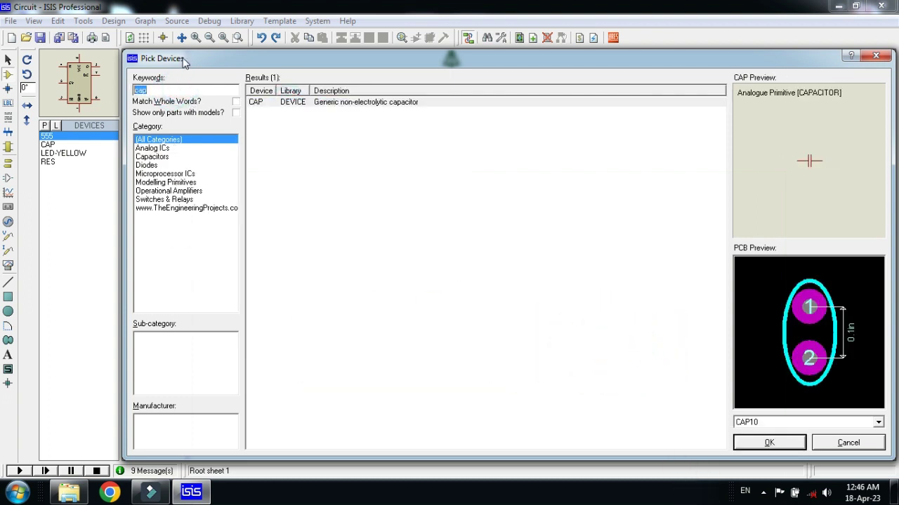
{"action": "left_click_drag", "start_coordinate": [184, 64], "coordinate": [364, 94]}
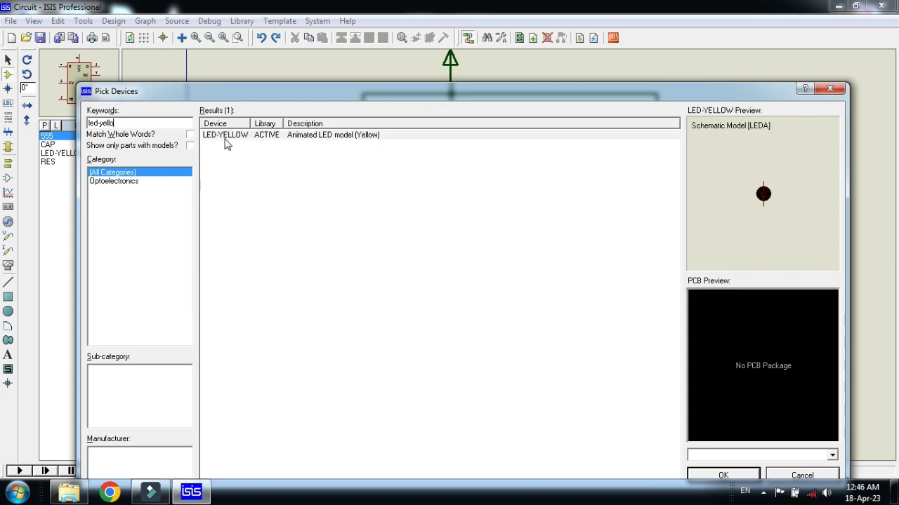
{"action": "left_click", "coordinate": [225, 136]}
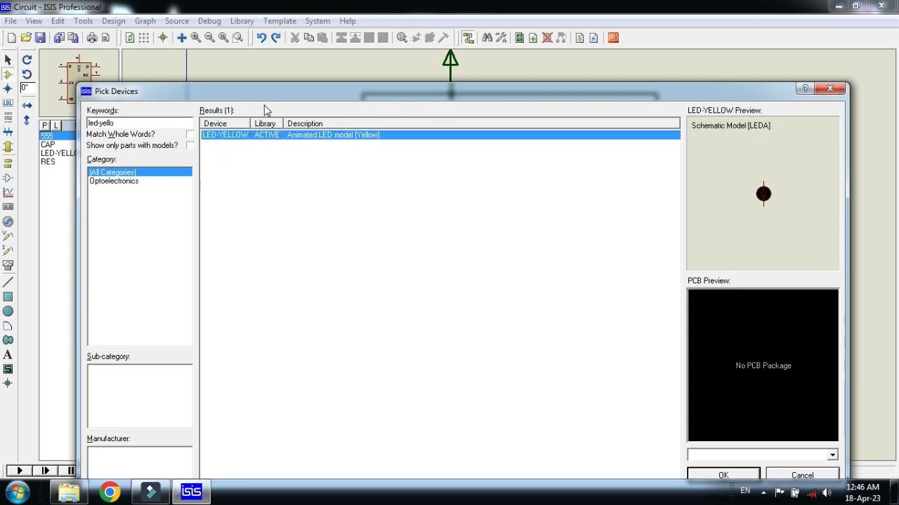
{"action": "left_click_drag", "start_coordinate": [265, 90], "coordinate": [304, 63]}
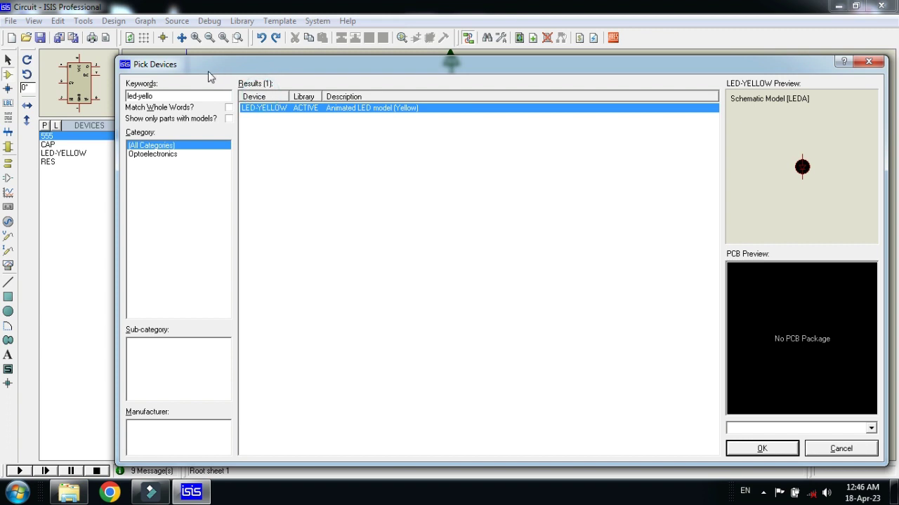
{"action": "left_click", "coordinate": [869, 62]}
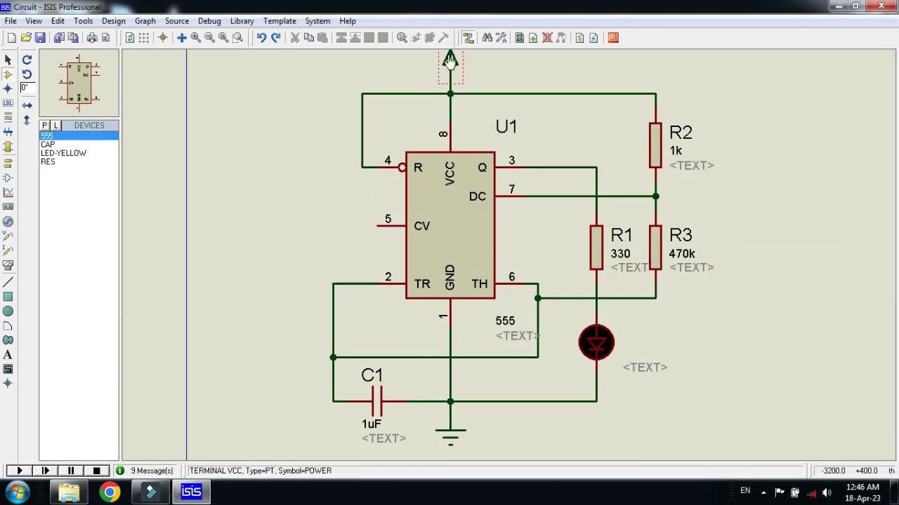
In Terminals Mode, place a trial POWER terminal on the sheet and undo it.
{"action": "left_click", "coordinate": [450, 64]}
{"action": "left_click", "coordinate": [497, 71]}
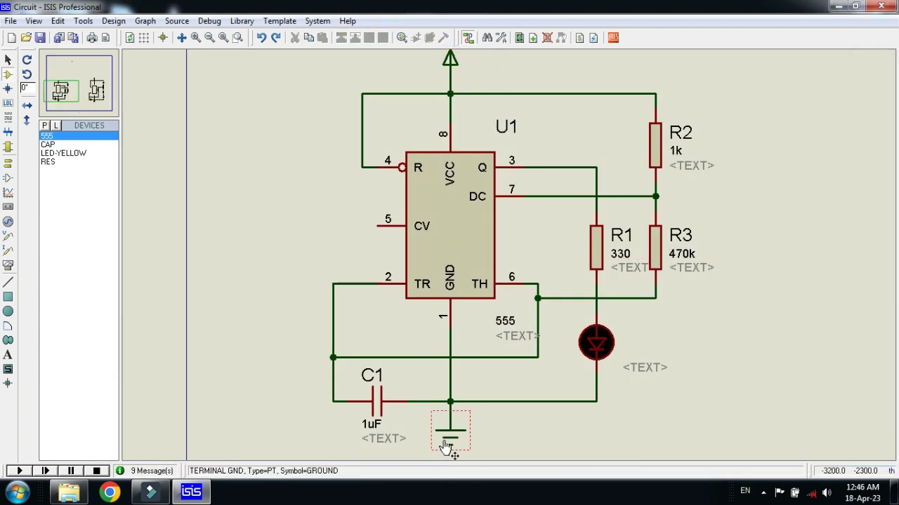
{"action": "left_click", "coordinate": [519, 428]}
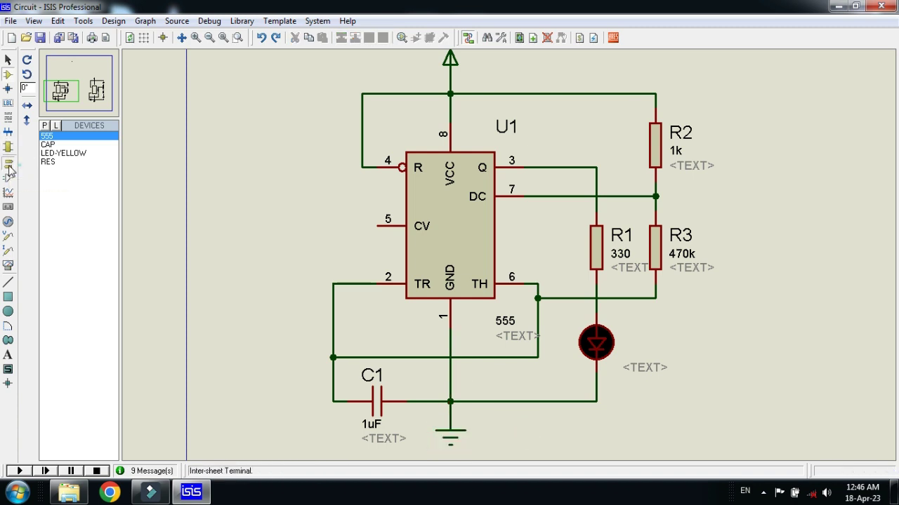
{"action": "left_click", "coordinate": [9, 166]}
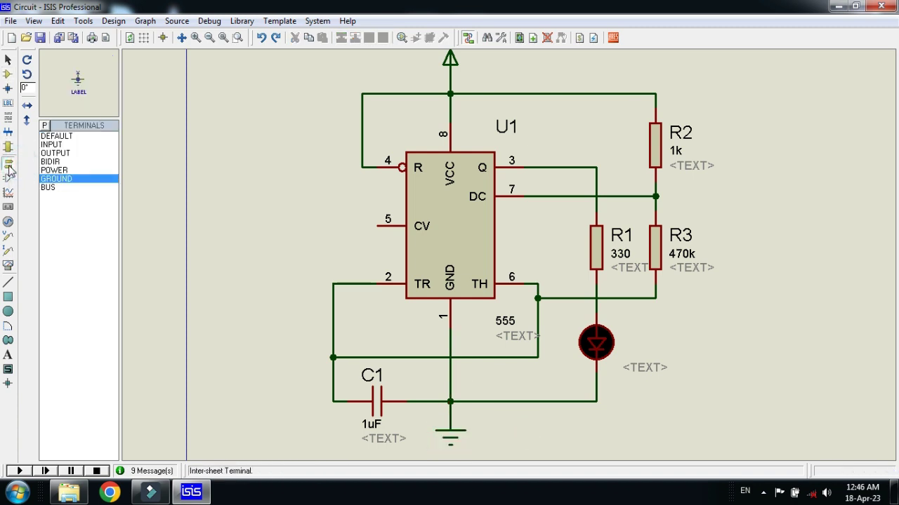
{"action": "left_click", "coordinate": [55, 171]}
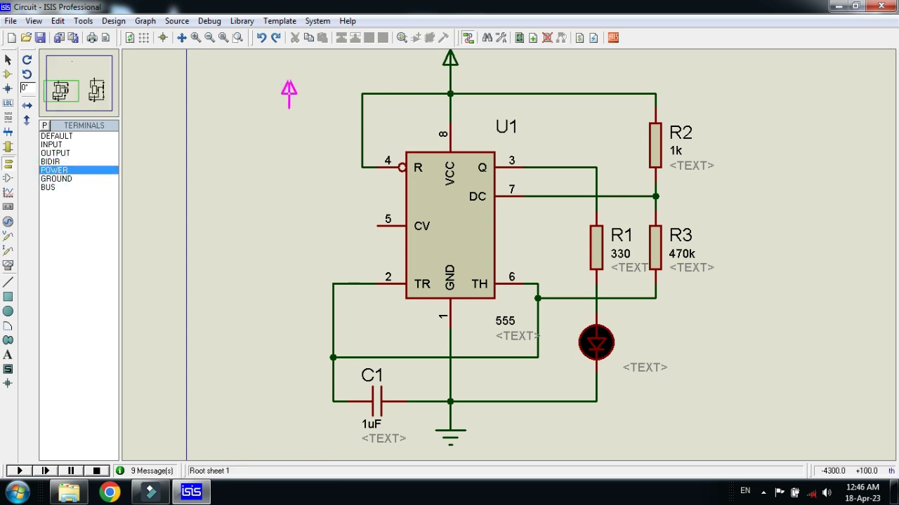
{"action": "left_click", "coordinate": [287, 93]}
{"action": "left_click", "coordinate": [257, 40]}
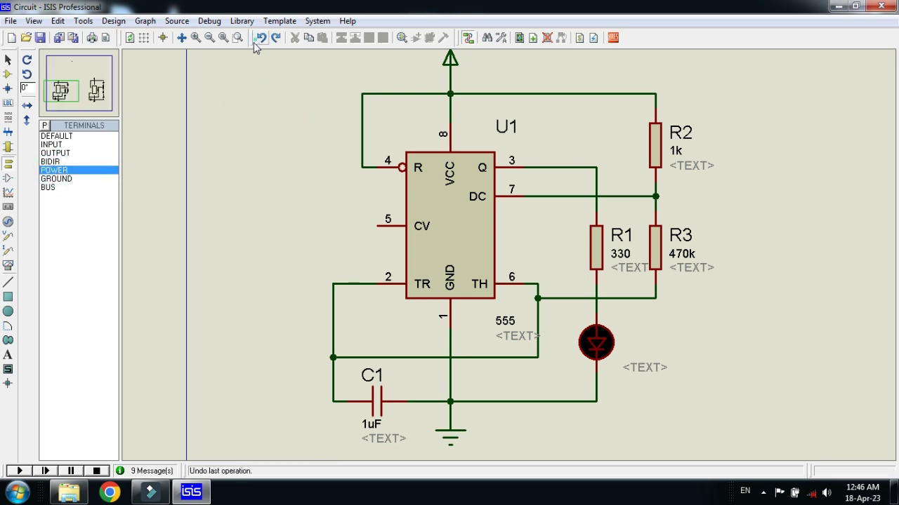
Place a trial GROUND terminal at the bottom left, then undo it.
{"action": "left_click", "coordinate": [63, 179]}
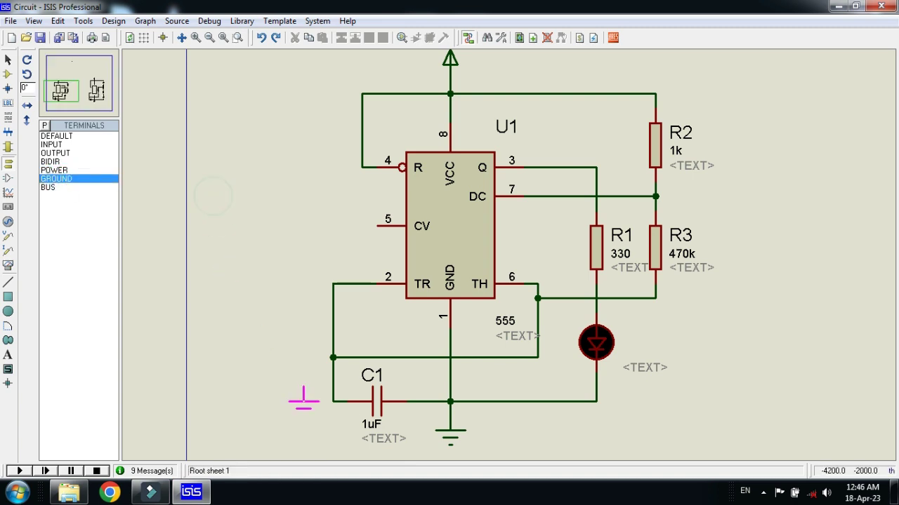
{"action": "left_click", "coordinate": [318, 429]}
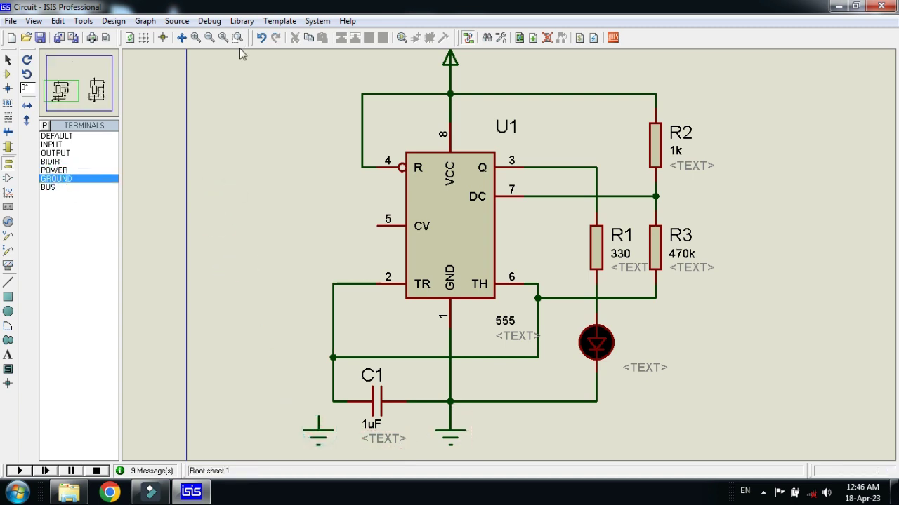
{"action": "left_click", "coordinate": [259, 38]}
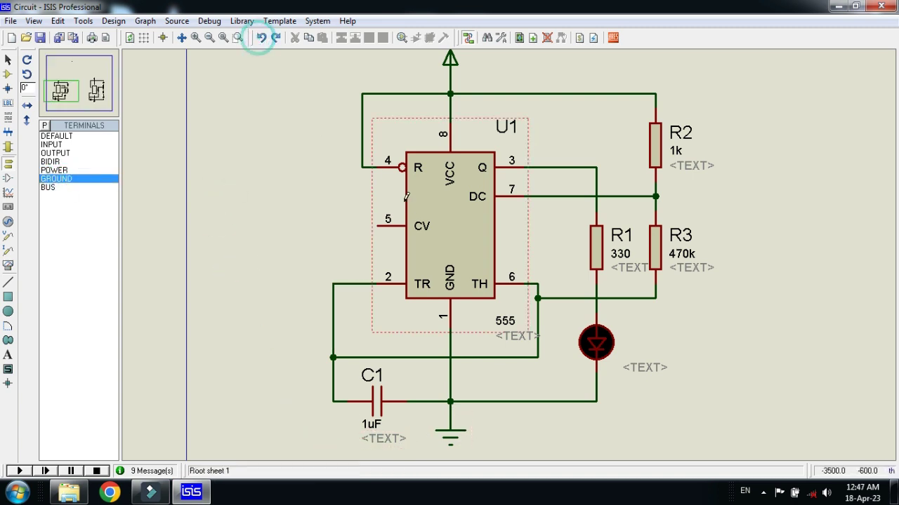
Open R2's Edit Component dialog and try changing its resistance from 1k to 470k.
{"action": "right_click", "coordinate": [660, 149]}
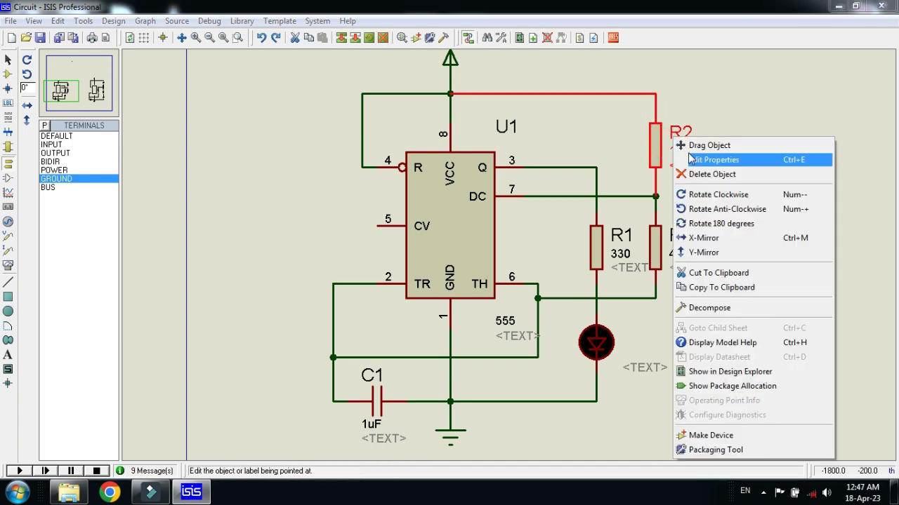
{"action": "left_click", "coordinate": [689, 158]}
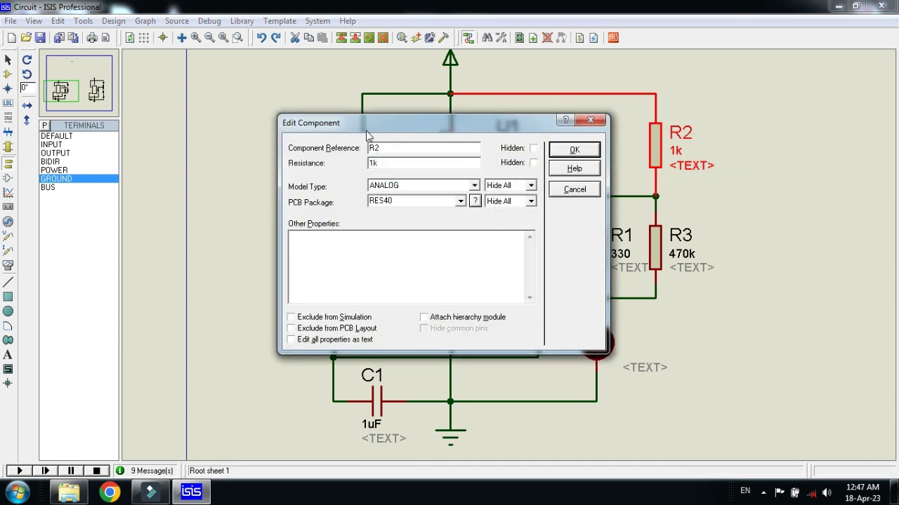
{"action": "left_click_drag", "start_coordinate": [515, 129], "coordinate": [351, 127]}
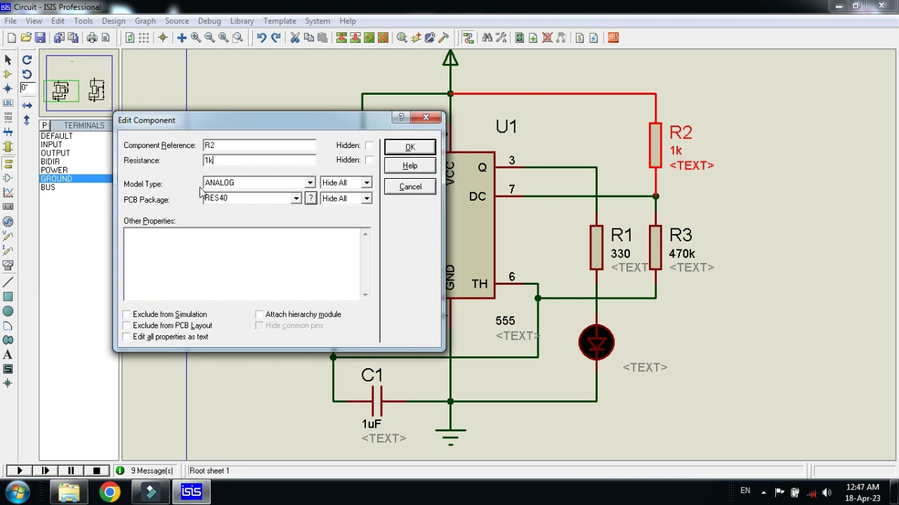
{"action": "left_click", "coordinate": [205, 160]}
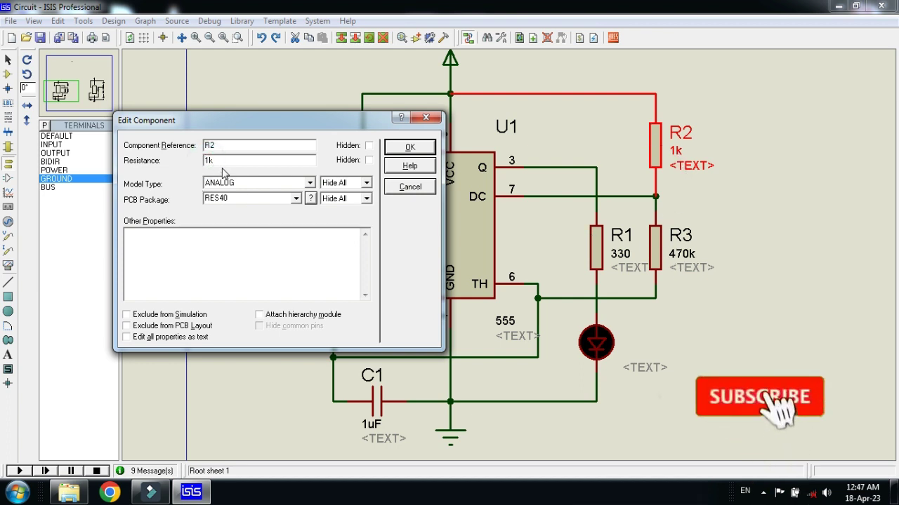
{"action": "key", "text": "Delete"}
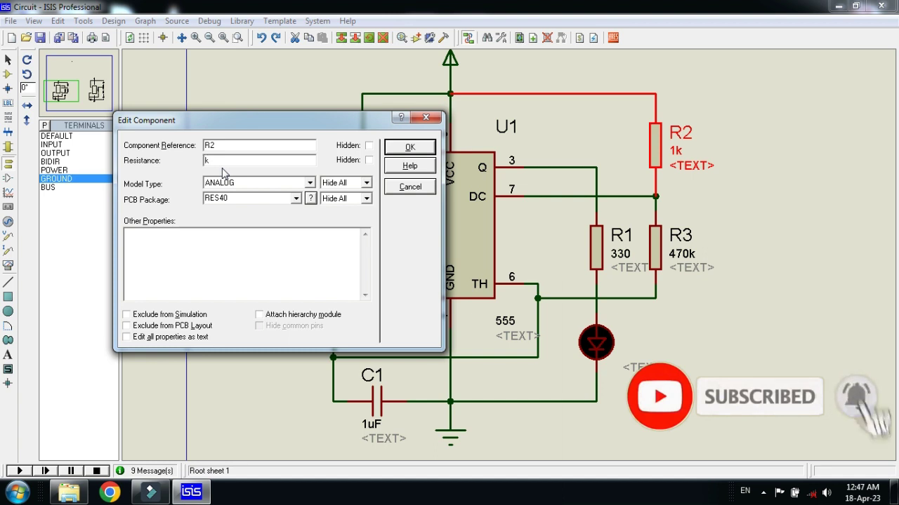
{"action": "type", "text": "4"}
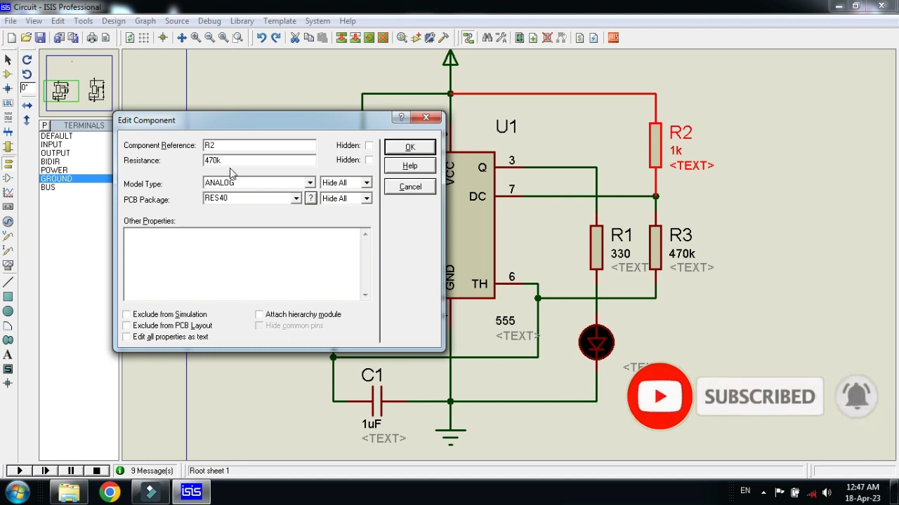
{"action": "type", "text": "70"}
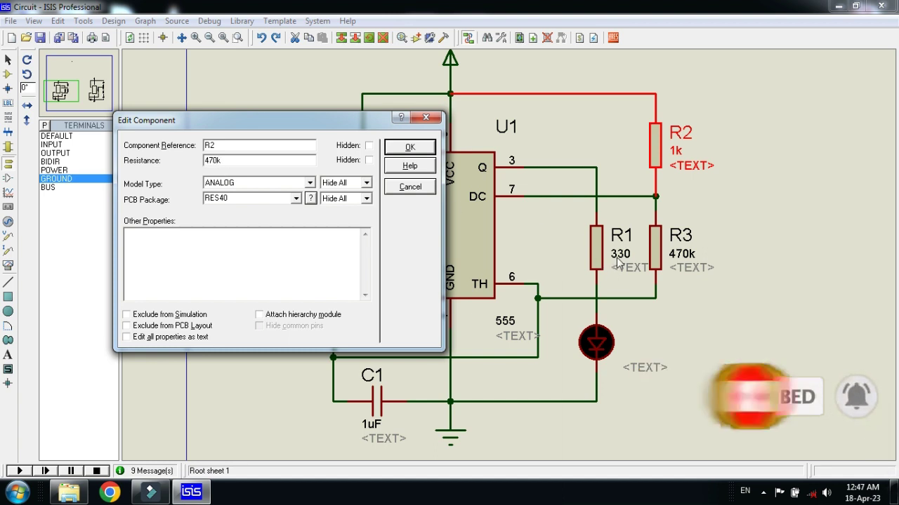
{"action": "double_click", "coordinate": [238, 158]}
{"action": "left_click_drag", "start_coordinate": [290, 114], "coordinate": [647, 129]}
Cancel R2's resistance edit, keeping 1k, and bring up capacitor C1's properties.
{"action": "left_click", "coordinate": [746, 127]}
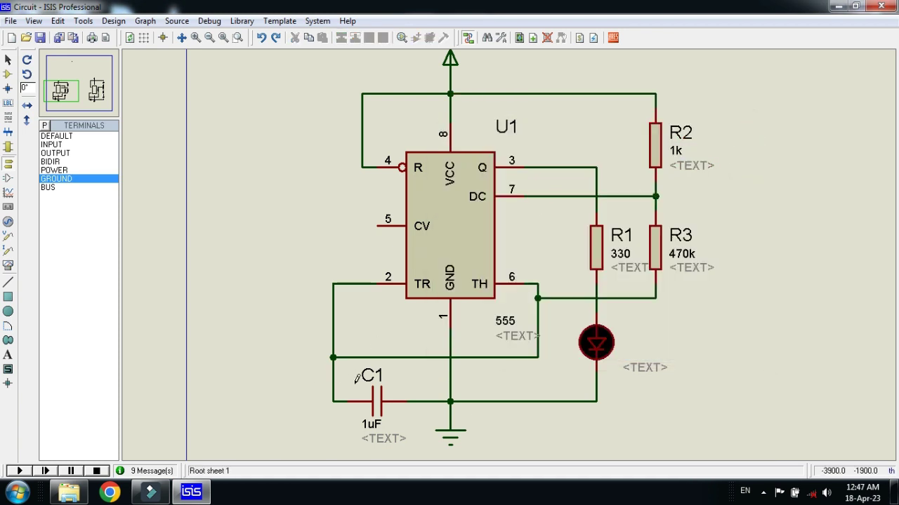
{"action": "right_click", "coordinate": [374, 406]}
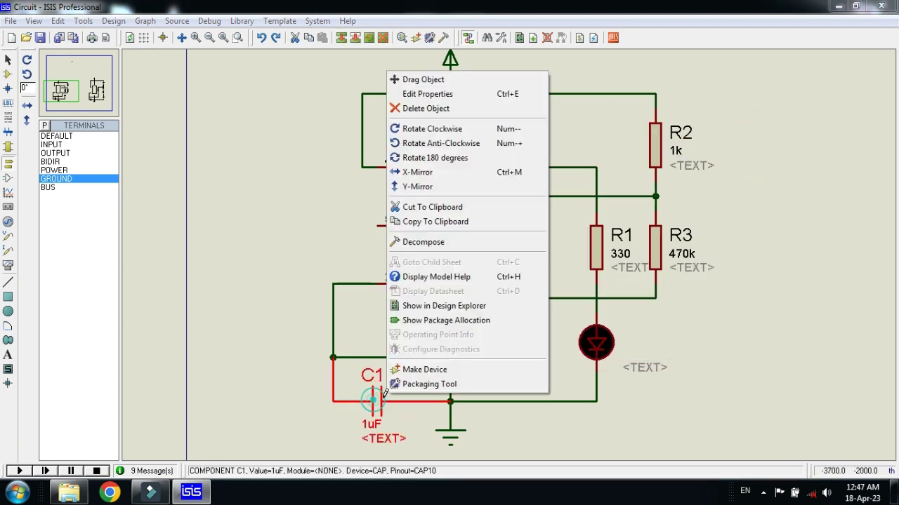
{"action": "left_click", "coordinate": [421, 88]}
{"action": "left_click_drag", "start_coordinate": [384, 122], "coordinate": [557, 108]}
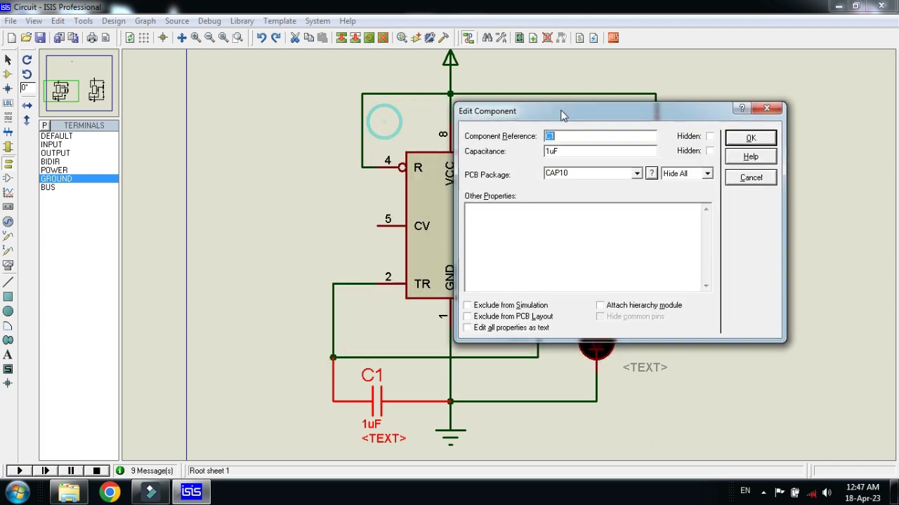
Try changing C1 from 1uF to 1nF, then cancel so it stays 1uF.
{"action": "left_click", "coordinate": [554, 151]}
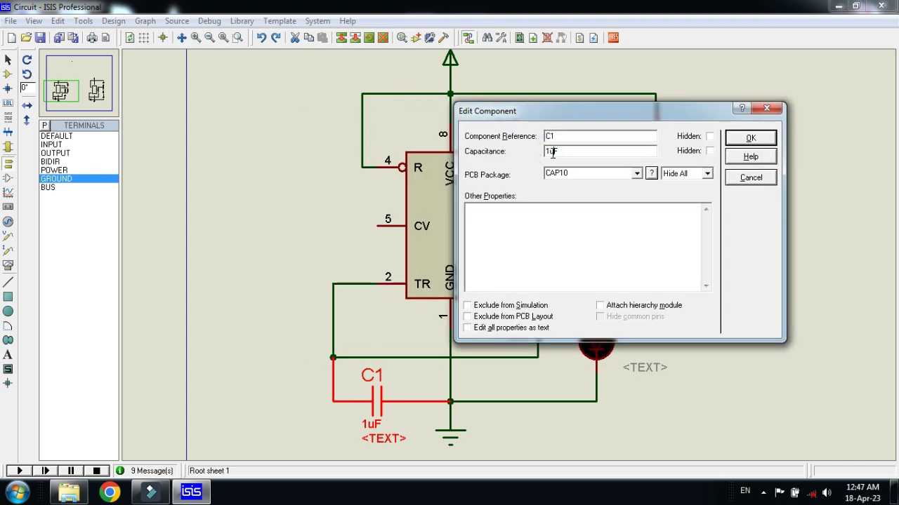
{"action": "left_click", "coordinate": [552, 152]}
{"action": "left_click_drag", "start_coordinate": [552, 152], "coordinate": [547, 152]}
{"action": "type", "text": "nF"}
{"action": "left_click", "coordinate": [750, 178]}
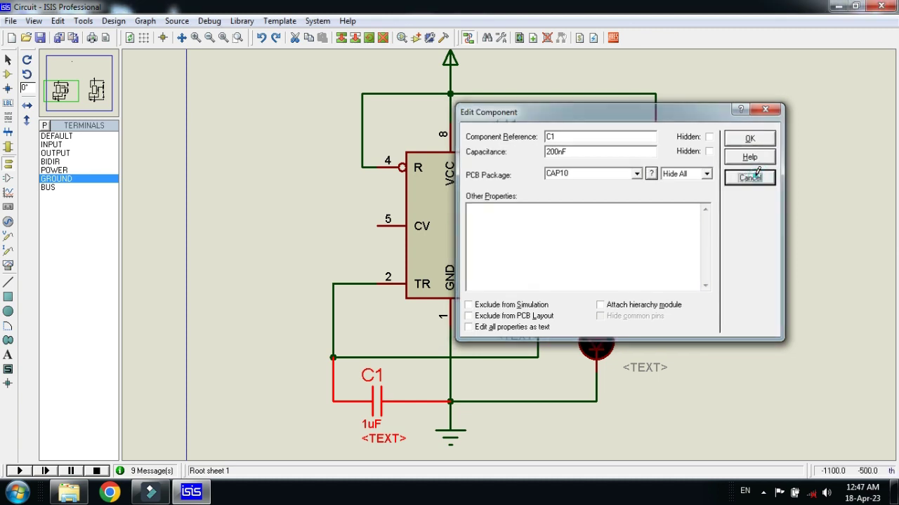
{"action": "left_click", "coordinate": [798, 168]}
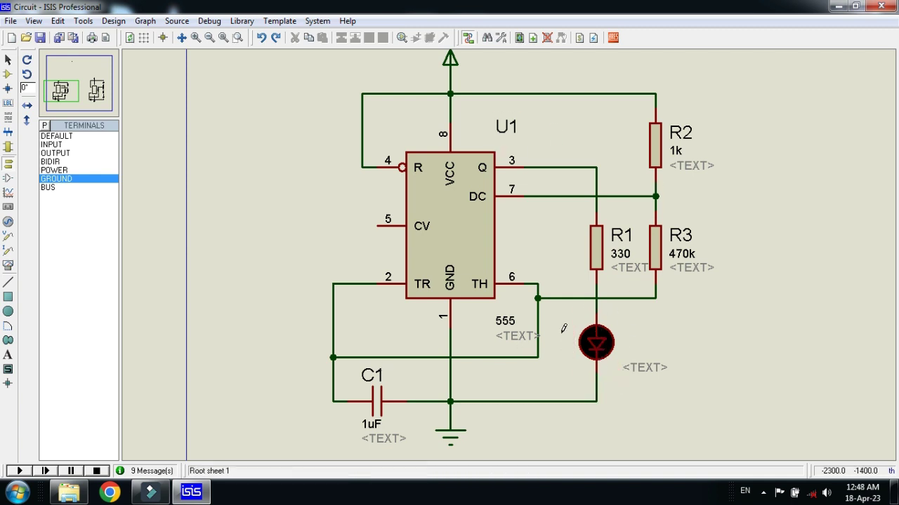
{"action": "left_click", "coordinate": [31, 471]}
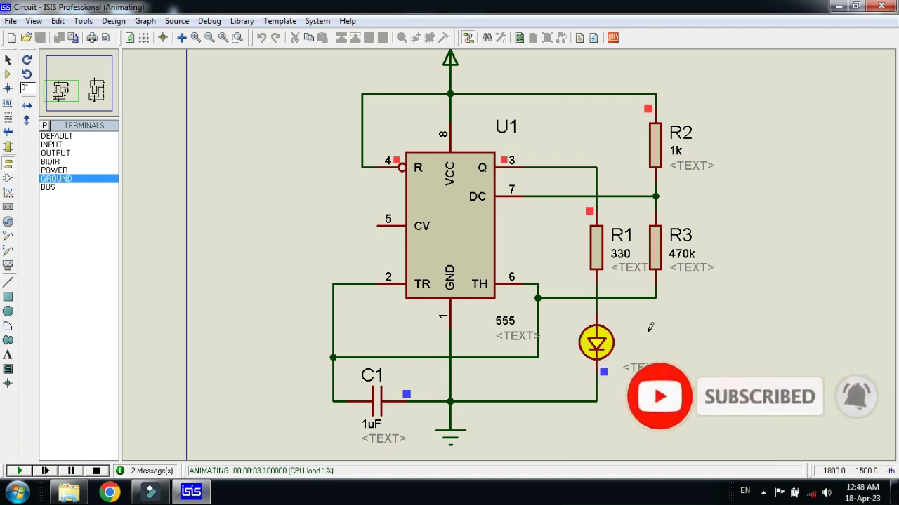
{"action": "left_click", "coordinate": [96, 471]}
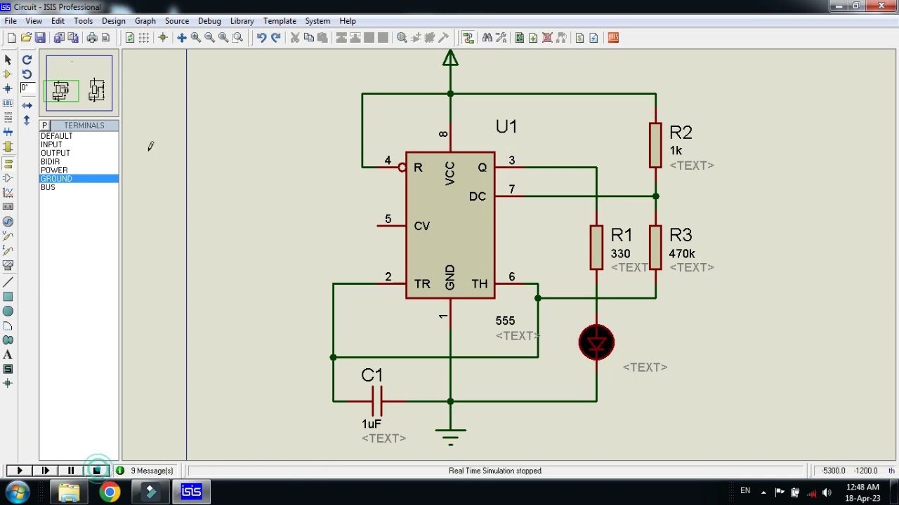
Frame the U2 circuit (R4 33k, C2 10uF, two LEDs) and briefly select its top LED.
{"action": "scroll", "coordinate": [682, 191], "scroll_direction": "down", "scroll_amount": 2}
{"action": "scroll", "coordinate": [297, 136], "scroll_direction": "up", "scroll_amount": 2}
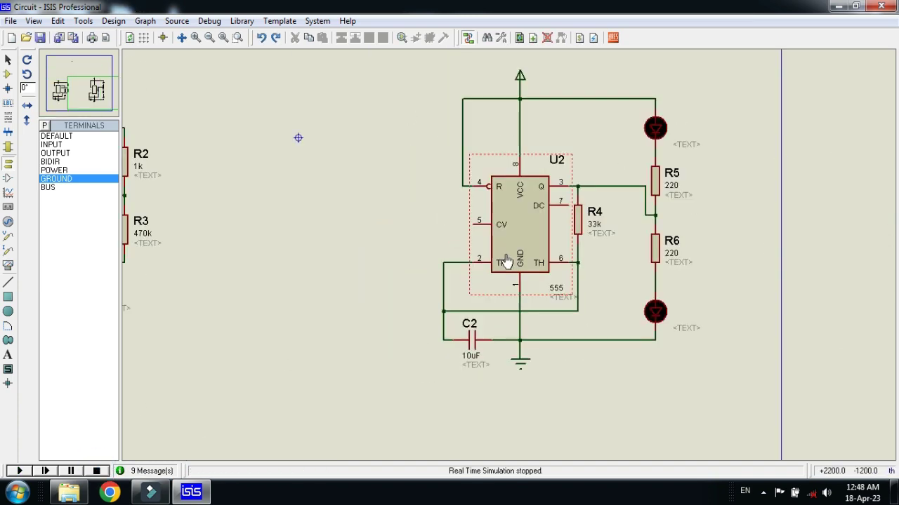
{"action": "scroll", "coordinate": [446, 146], "scroll_direction": "down", "scroll_amount": 1}
{"action": "scroll", "coordinate": [446, 145], "scroll_direction": "up", "scroll_amount": 1}
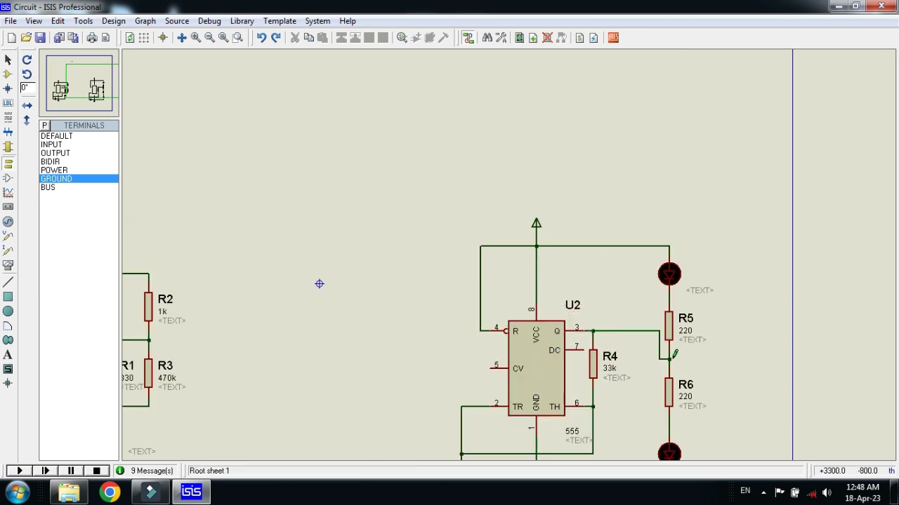
{"action": "left_click", "coordinate": [238, 37]}
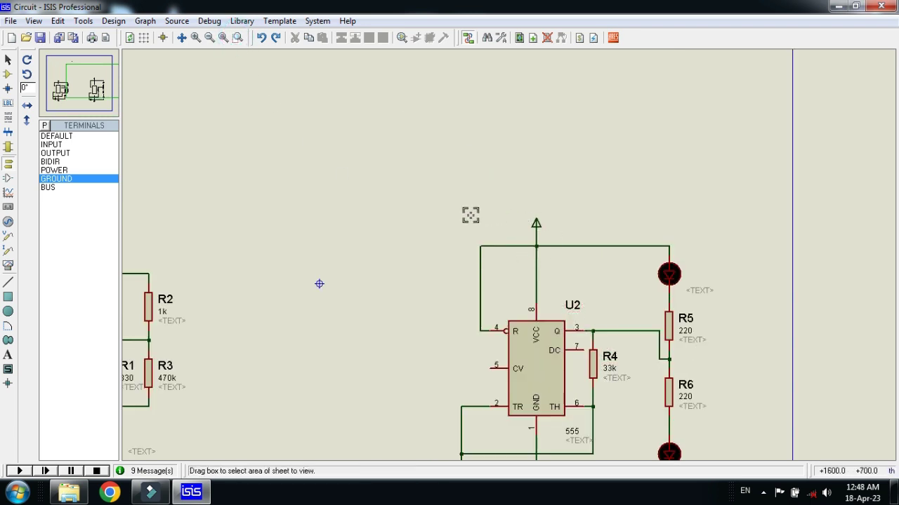
{"action": "left_click_drag", "start_coordinate": [461, 210], "coordinate": [707, 276]}
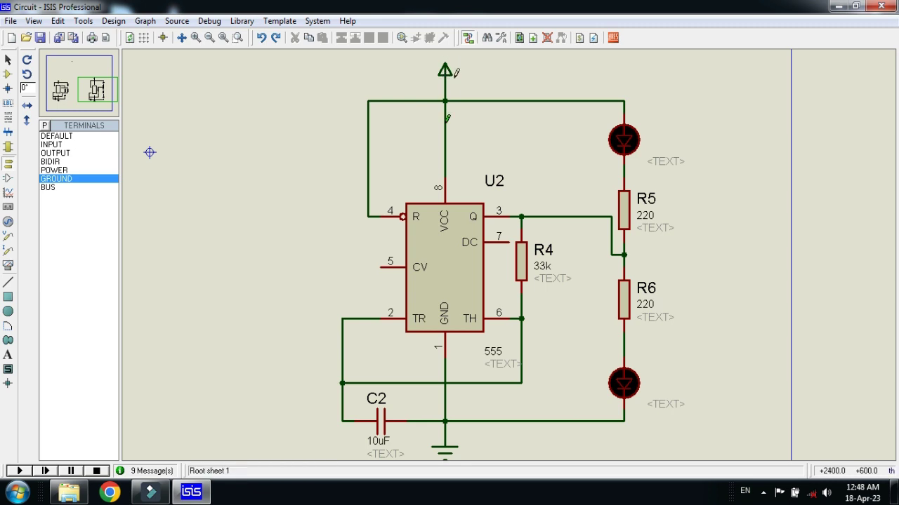
{"action": "left_click", "coordinate": [626, 140]}
{"action": "left_click", "coordinate": [716, 344]}
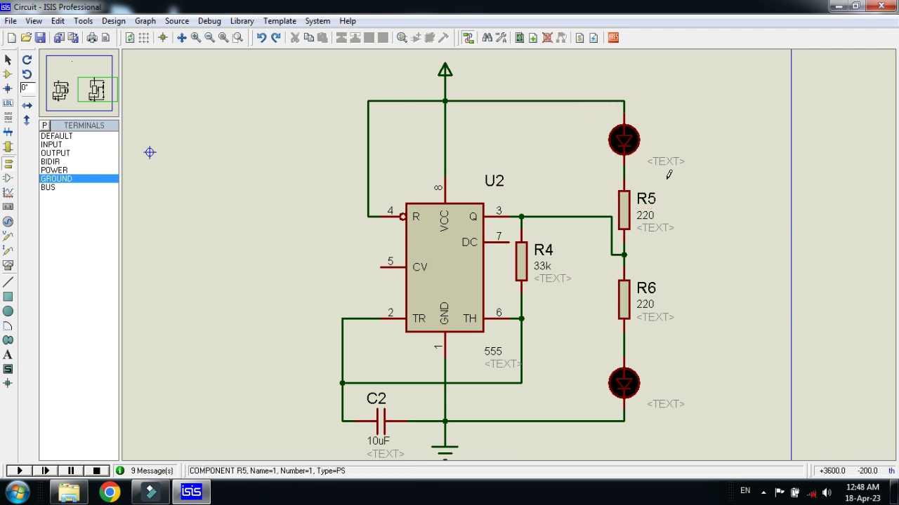
Run the simulation to watch U2's LEDs flash alternately, then zoom out with F7.
{"action": "left_click", "coordinate": [21, 471]}
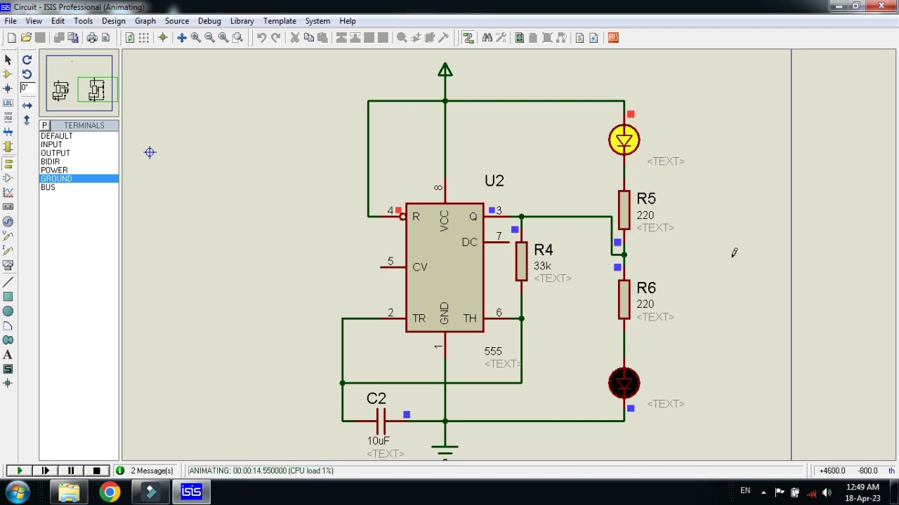
{"action": "key", "text": "F7"}
{"action": "key", "text": "F7"}
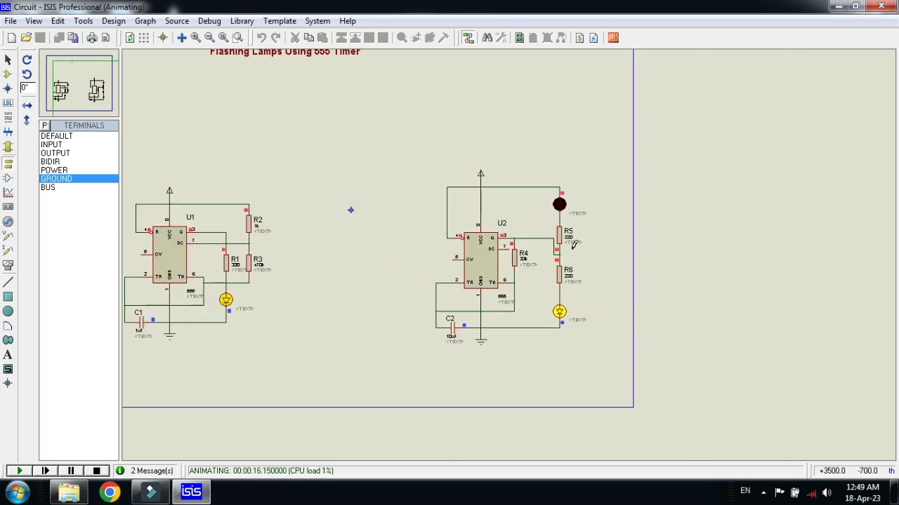
Stop the simulation and move the whole U1 circuit right, closer to U2.
{"action": "left_click", "coordinate": [97, 470]}
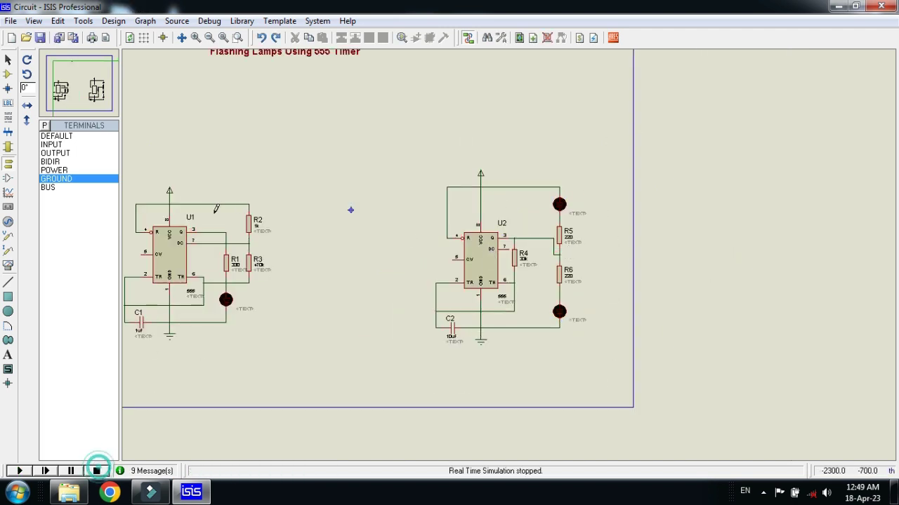
{"action": "key", "text": "F7"}
{"action": "left_click_drag", "start_coordinate": [221, 194], "coordinate": [375, 330]}
{"action": "left_click_drag", "start_coordinate": [330, 302], "coordinate": [423, 301]}
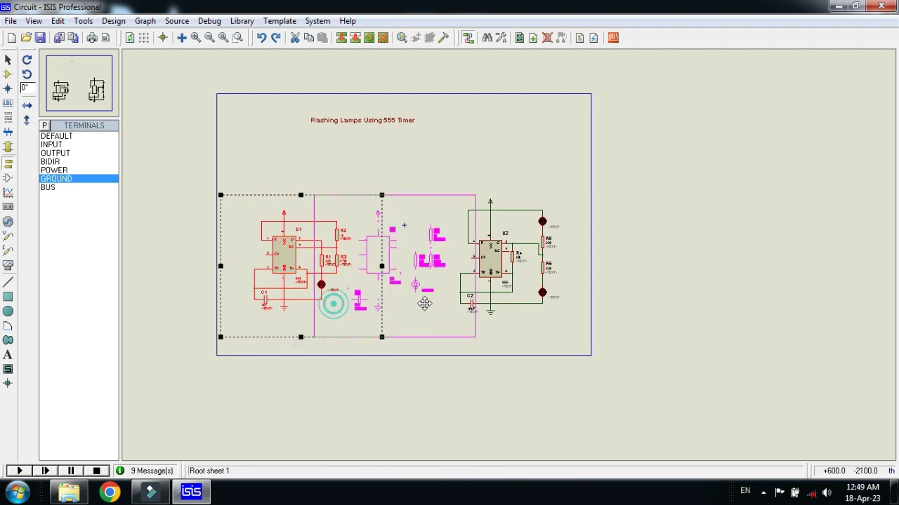
{"action": "left_click", "coordinate": [580, 358]}
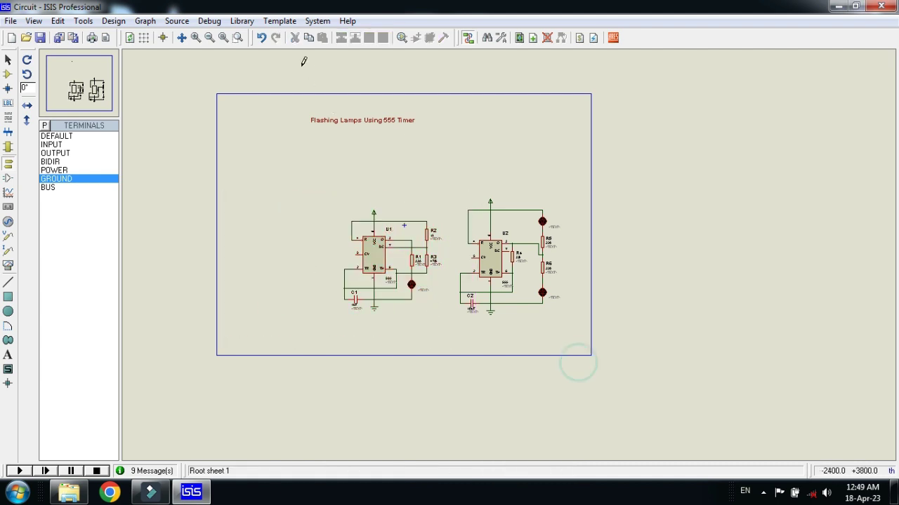
{"action": "left_click", "coordinate": [238, 37]}
{"action": "left_click_drag", "start_coordinate": [343, 195], "coordinate": [548, 327]}
Move the title 'Flashing Lamps Using 555 Timer' down just above both circuits.
{"action": "key", "text": "F8"}
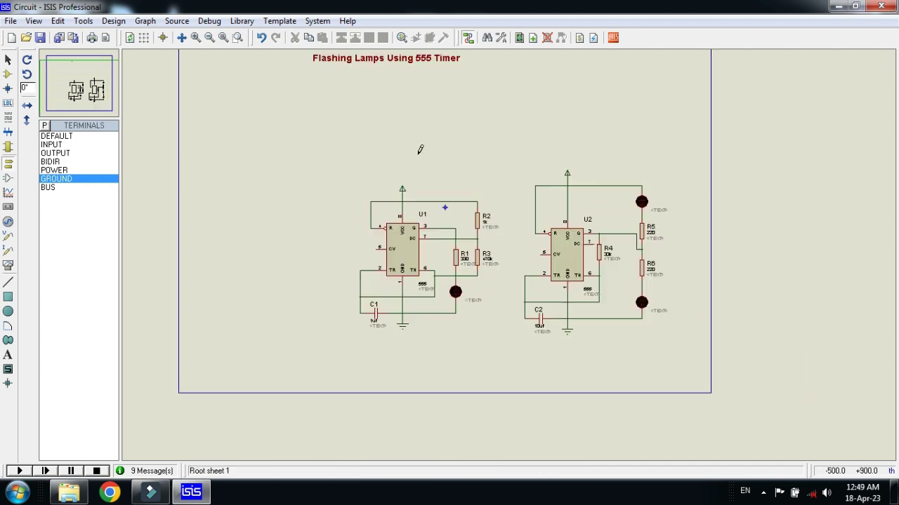
{"action": "left_click", "coordinate": [362, 59]}
{"action": "left_click_drag", "start_coordinate": [461, 127], "coordinate": [472, 165]}
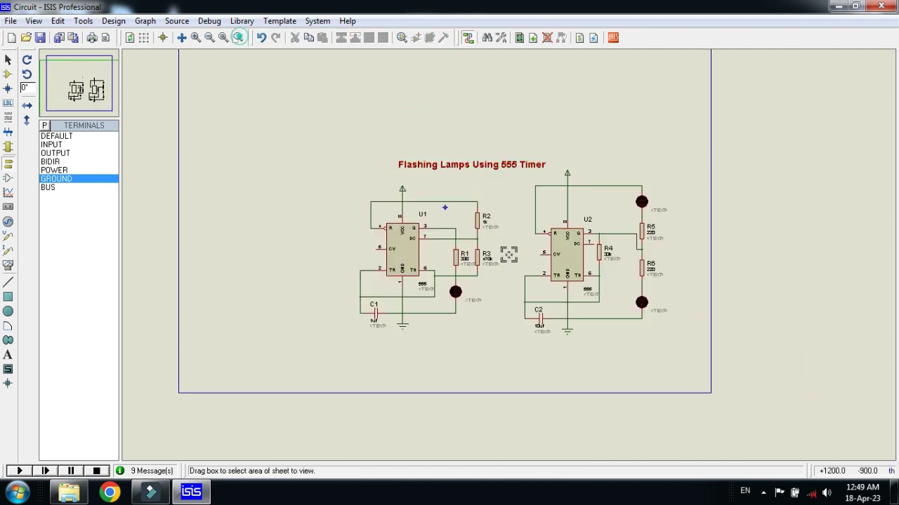
{"action": "left_click_drag", "start_coordinate": [372, 146], "coordinate": [681, 341]}
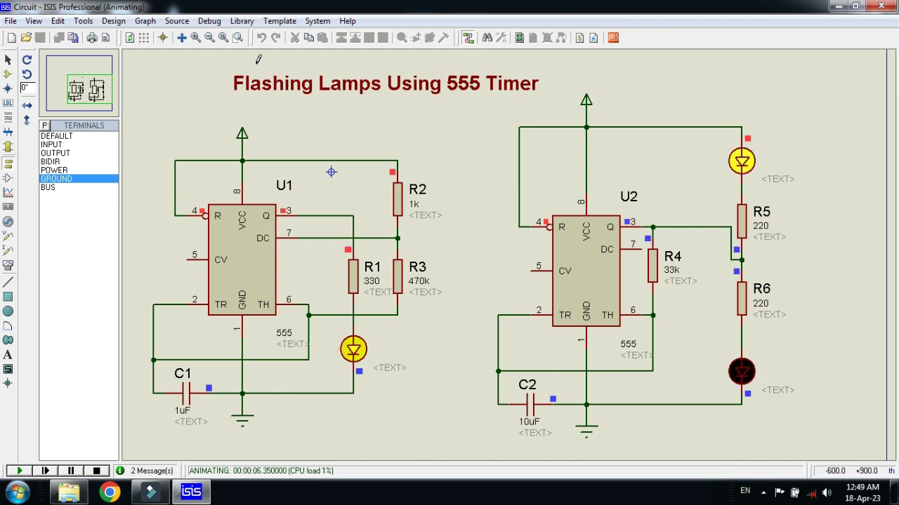
Zoom in on the title and both flashing 555 circuits while the simulation runs.
{"action": "left_click", "coordinate": [237, 38]}
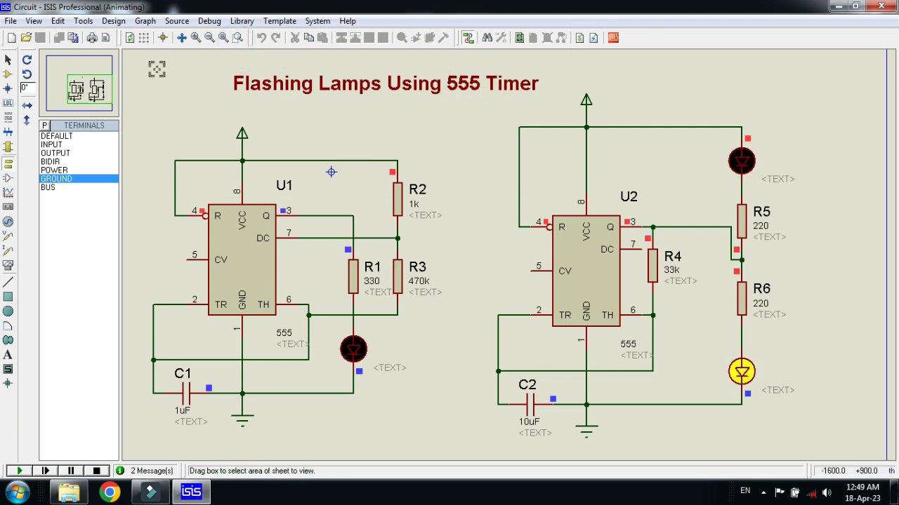
{"action": "left_click_drag", "start_coordinate": [178, 148], "coordinate": [787, 336]}
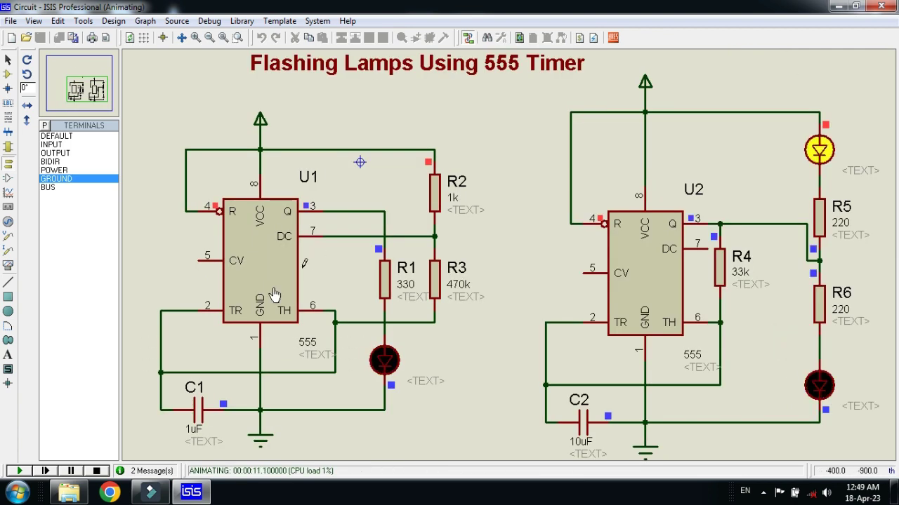